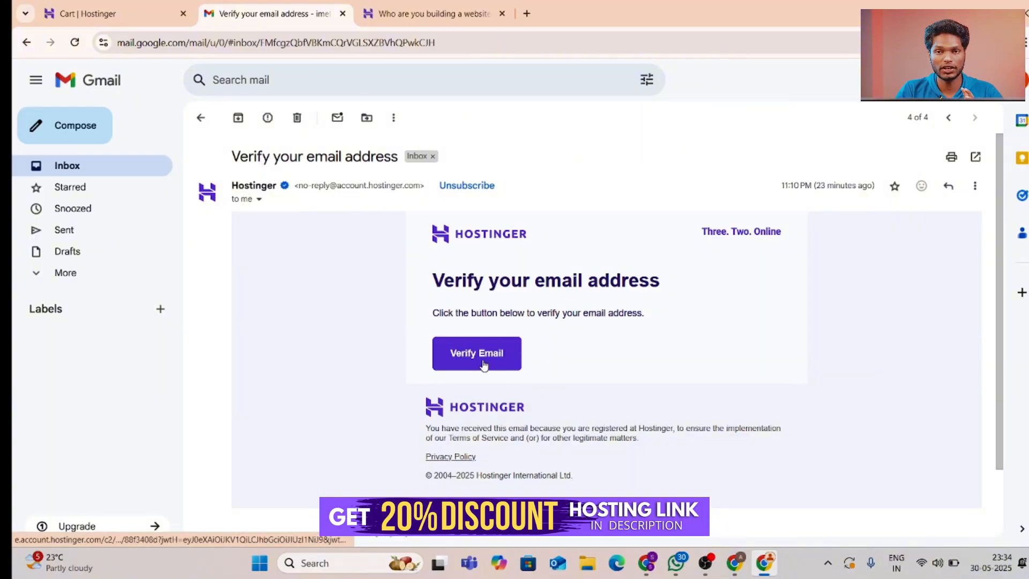
Switch from Gmail back to the Hostinger tab asking 'Who is this website for?'
click(421, 22)
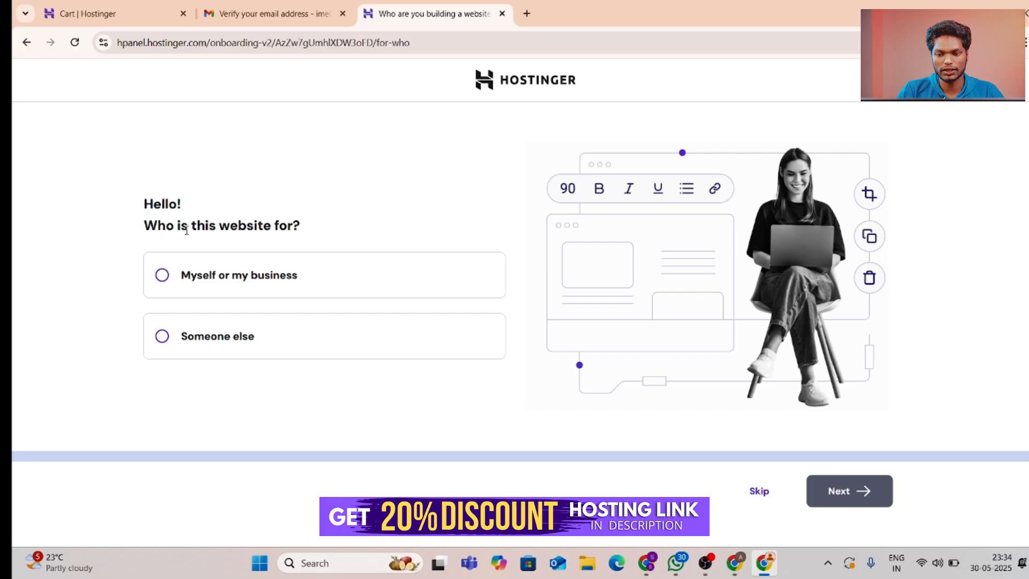
Skip the audience question, choose 'Create a website', and pick WordPress as the platform
click(760, 491)
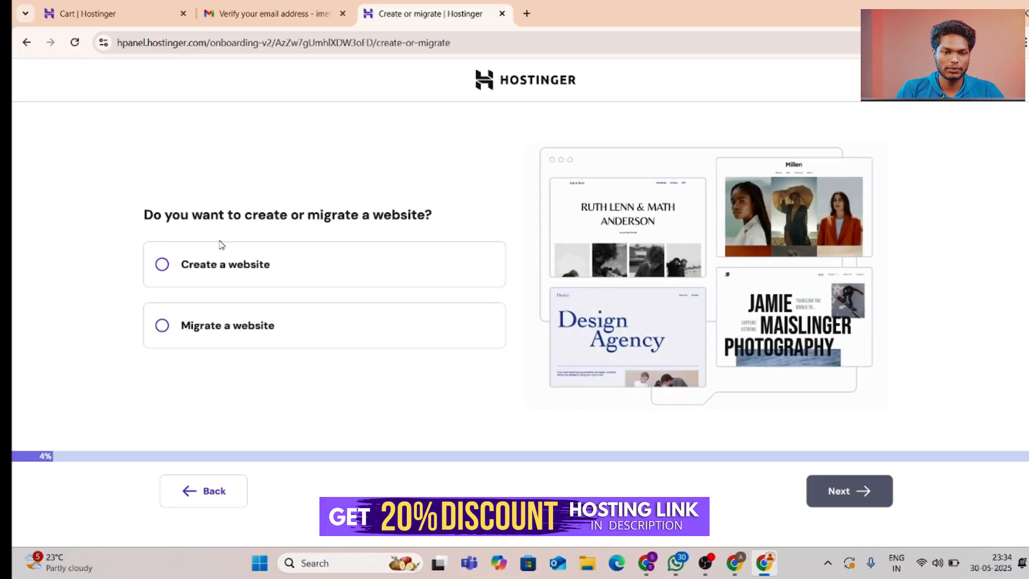
click(346, 253)
click(864, 484)
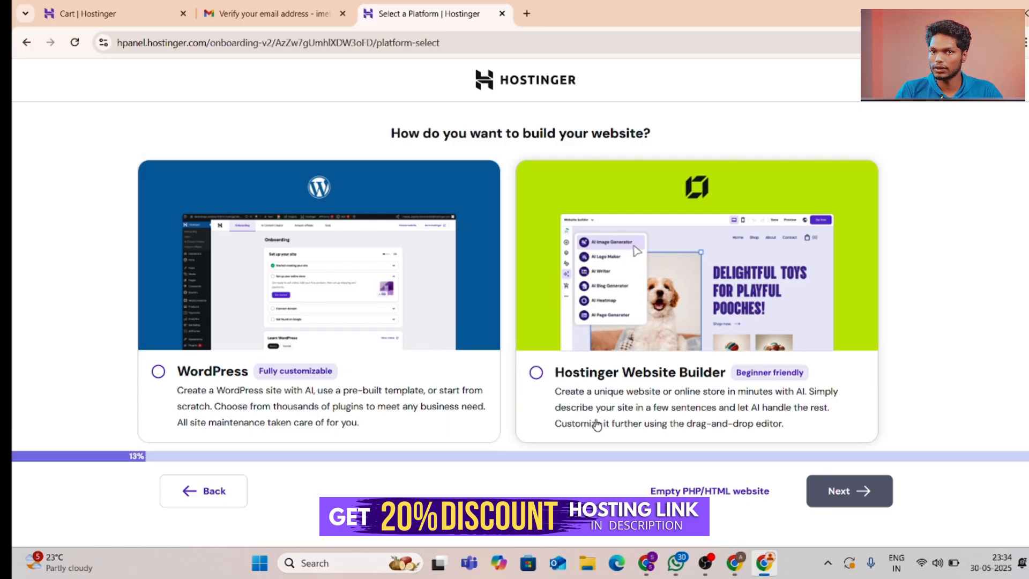
click(349, 392)
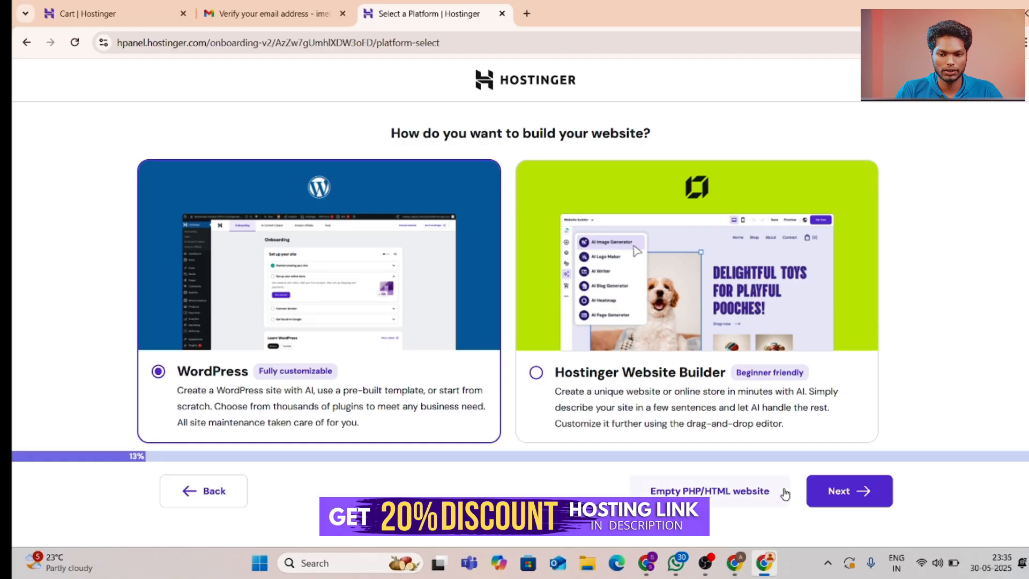
click(849, 500)
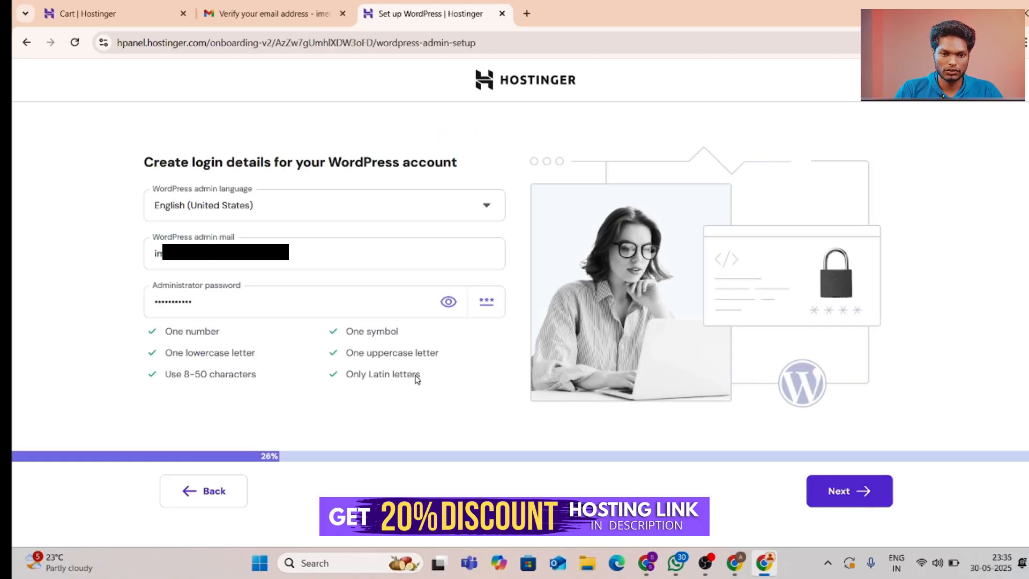
Keep English (United States) as admin language and replace the generated password with a new admin password
click(302, 203)
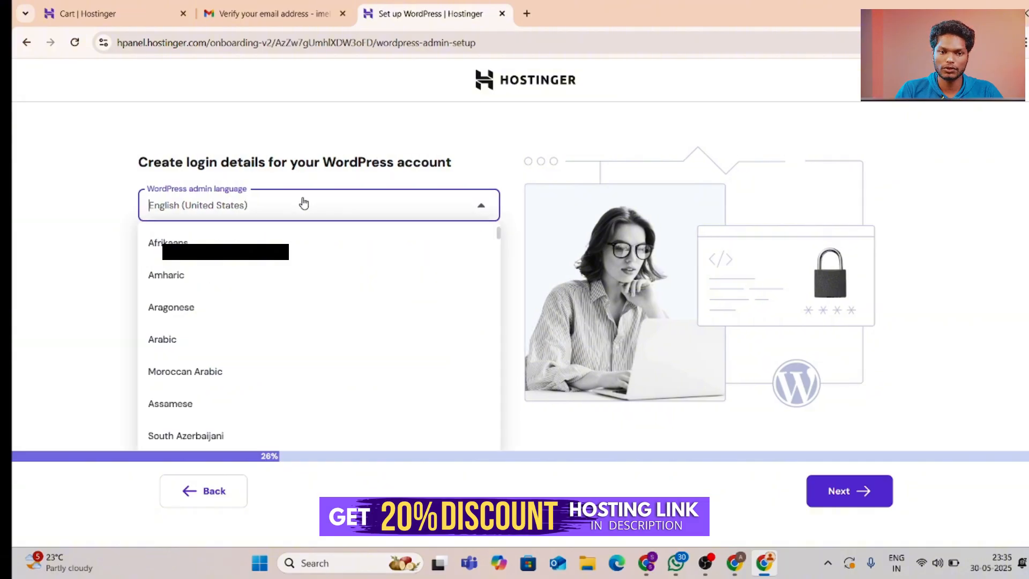
click(304, 203)
click(95, 209)
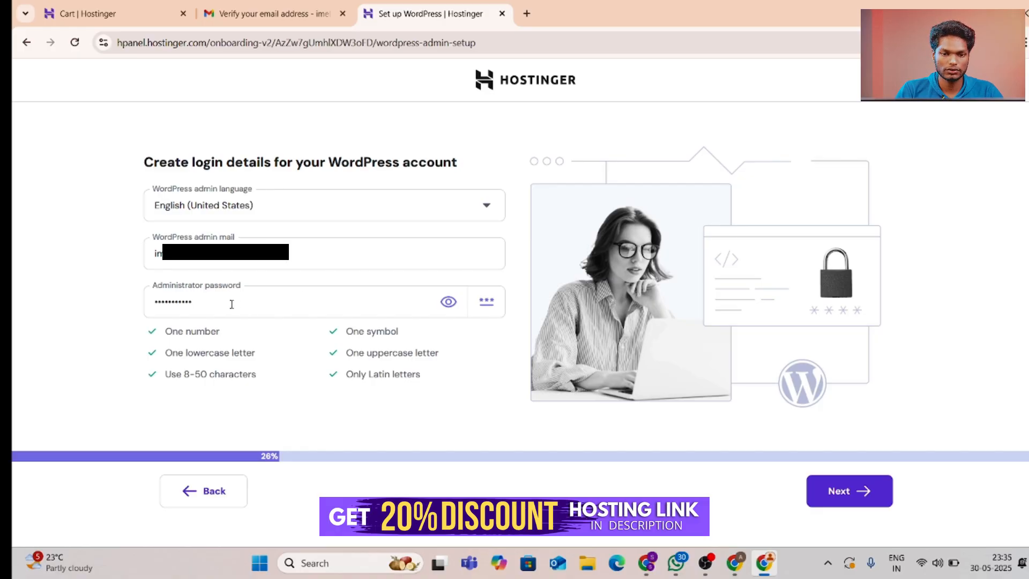
click(448, 303)
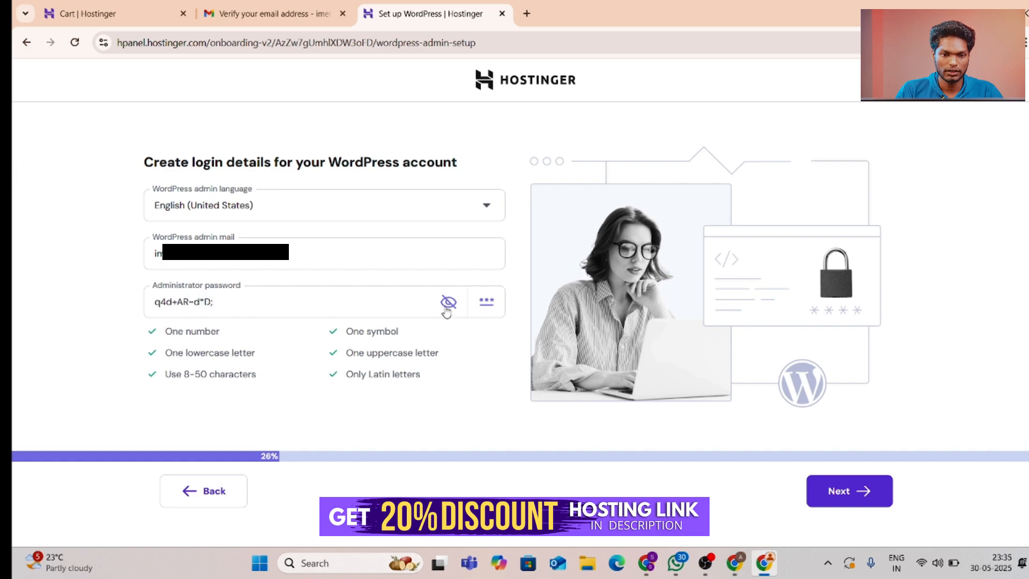
click(333, 294)
click(448, 302)
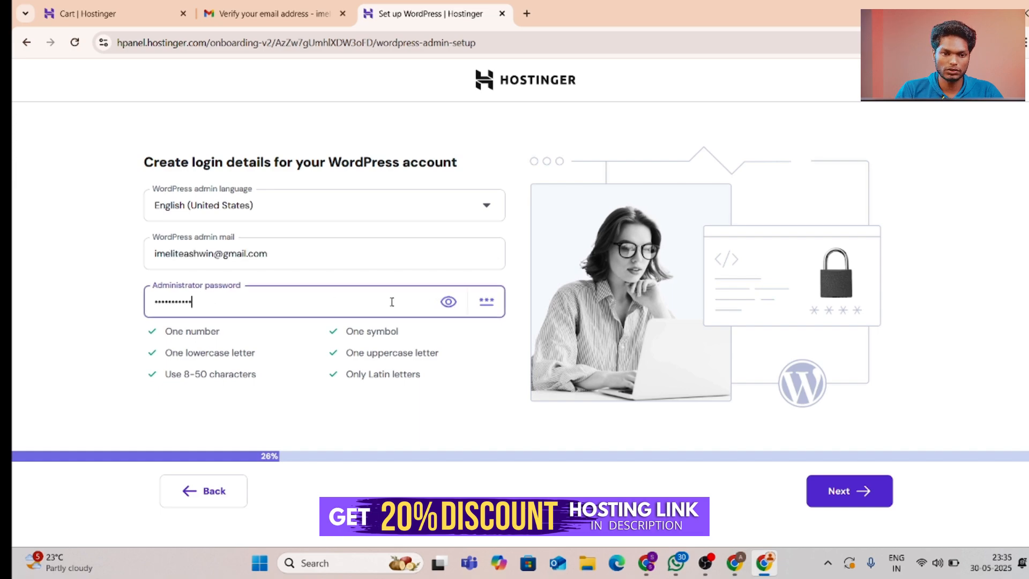
key(ctrl+a)
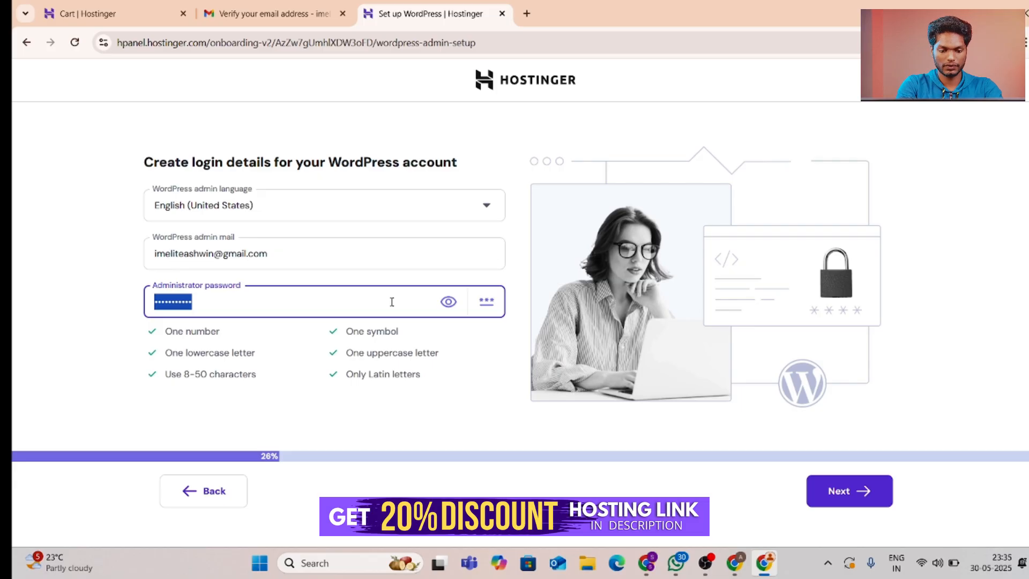
key(BackSpace)
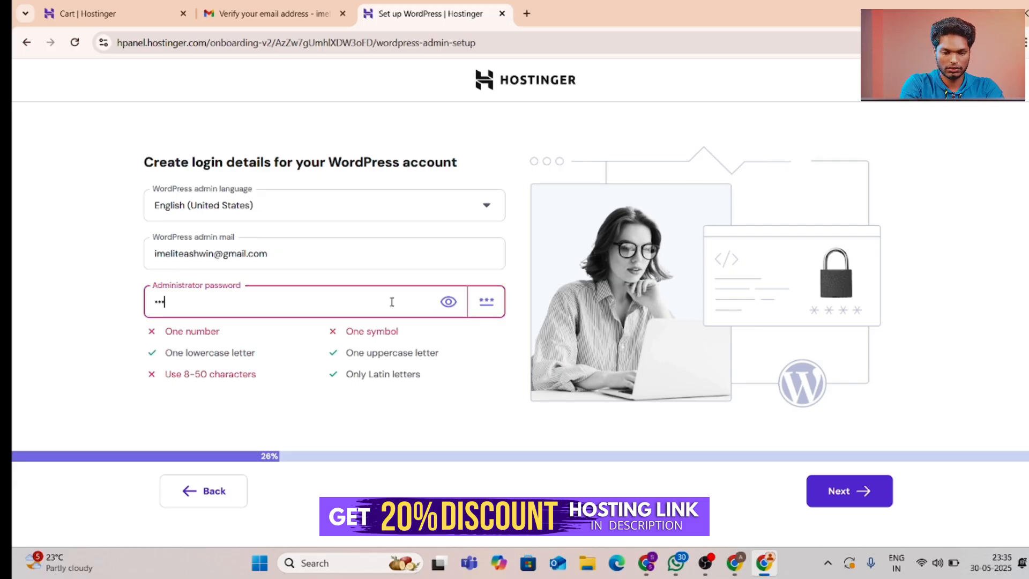
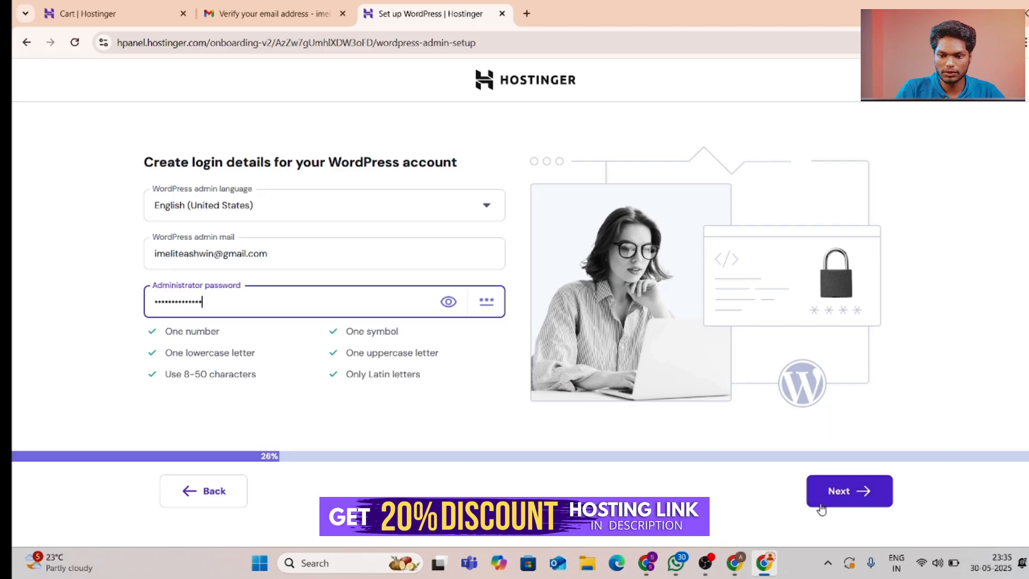
click(834, 491)
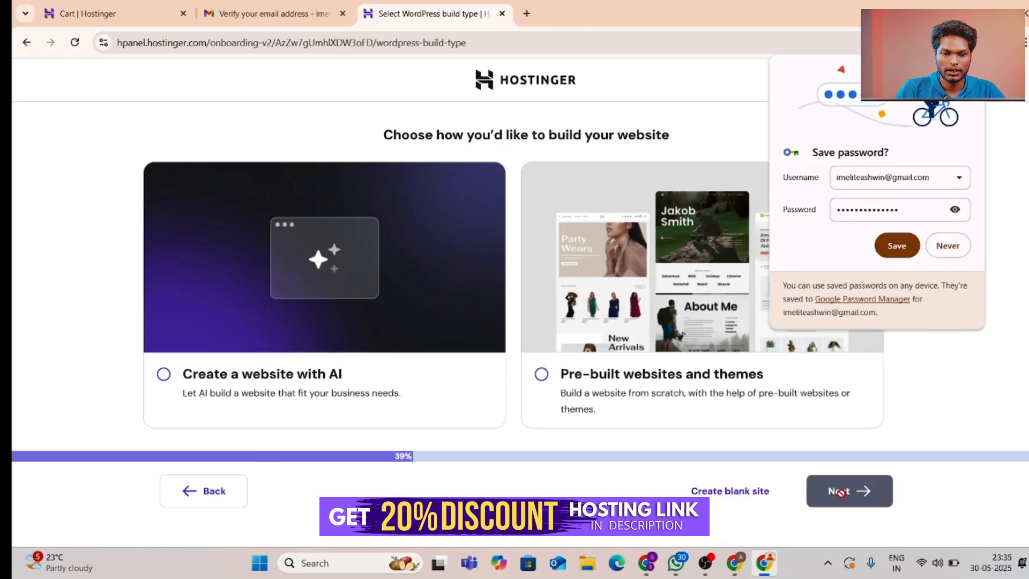
Decline Chrome's password saving, then start from a blank site under 'Pre-built websites and themes'
click(947, 247)
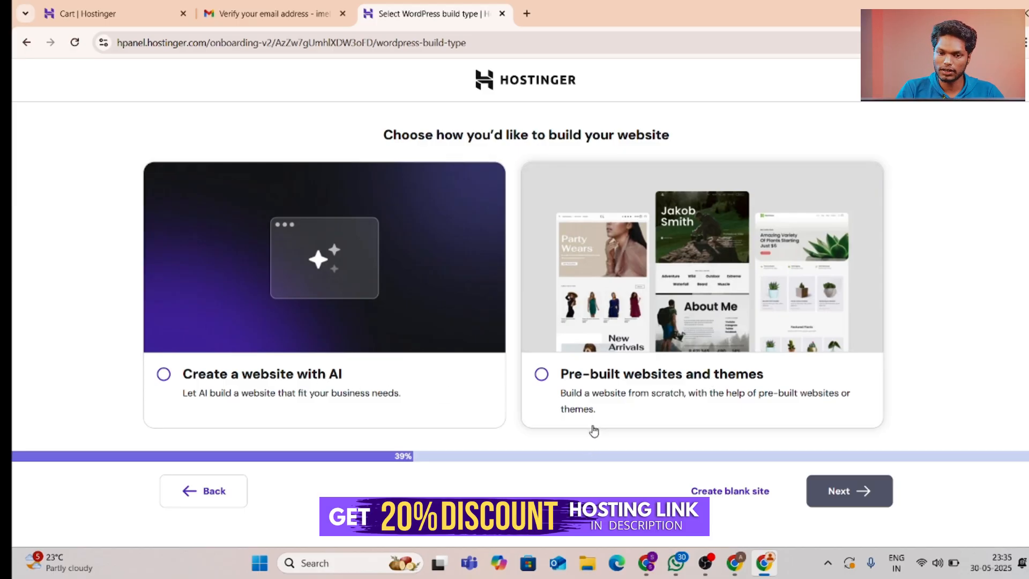
click(749, 419)
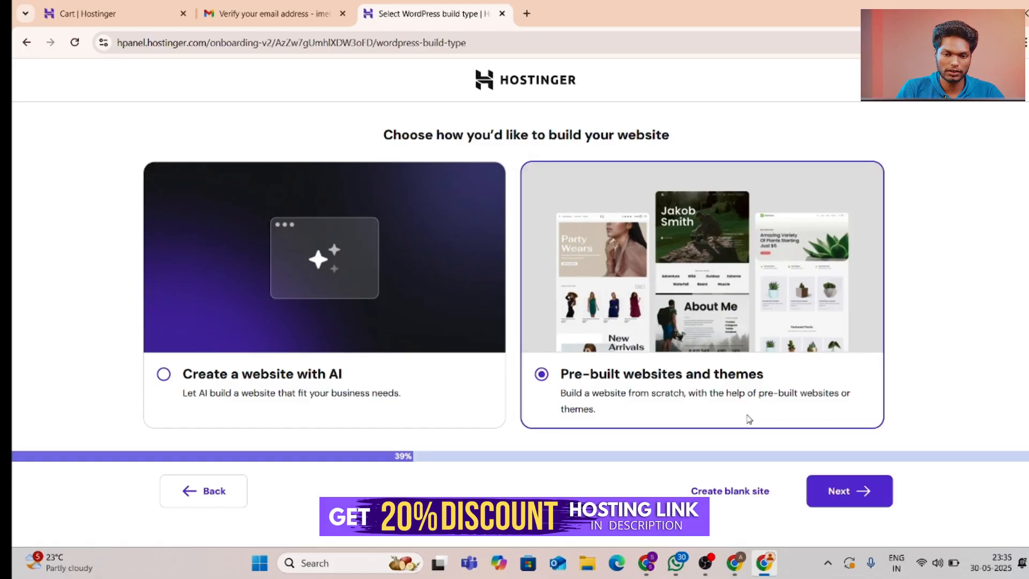
click(770, 497)
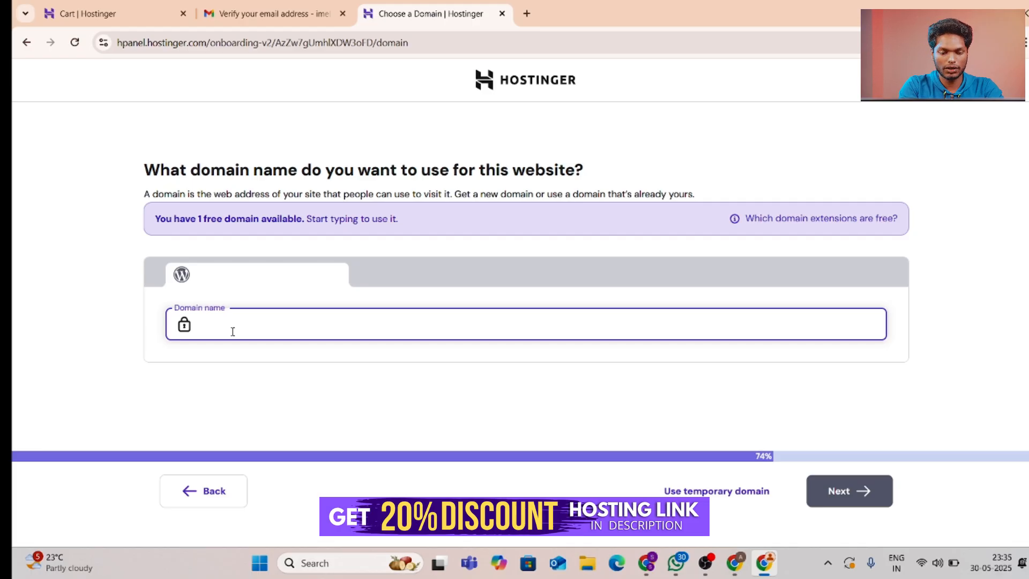
Enter eliteashwin.com as the domain name and select it from the suggestions list
text(elite)
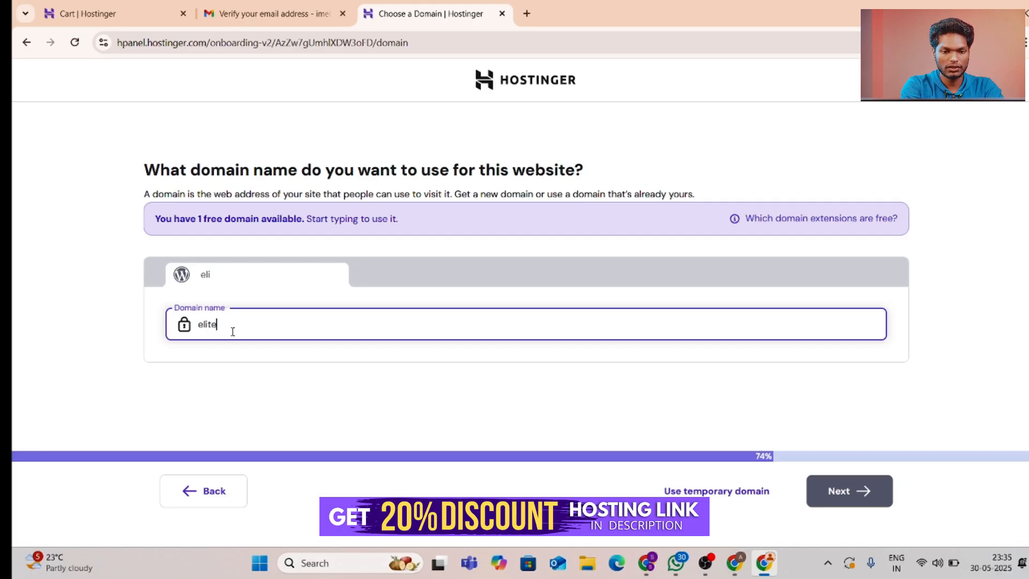
text(ashwi)
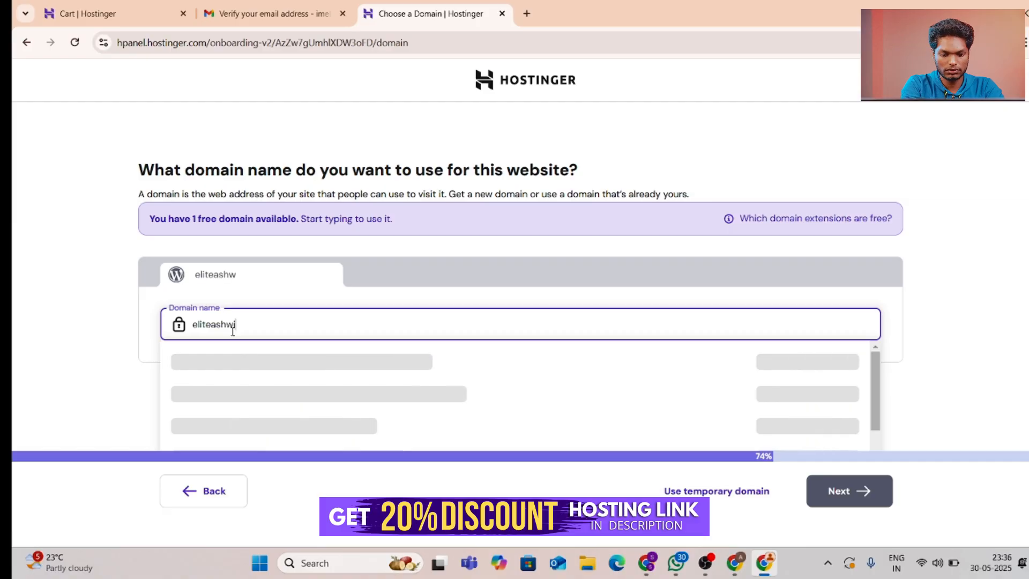
text(n.com)
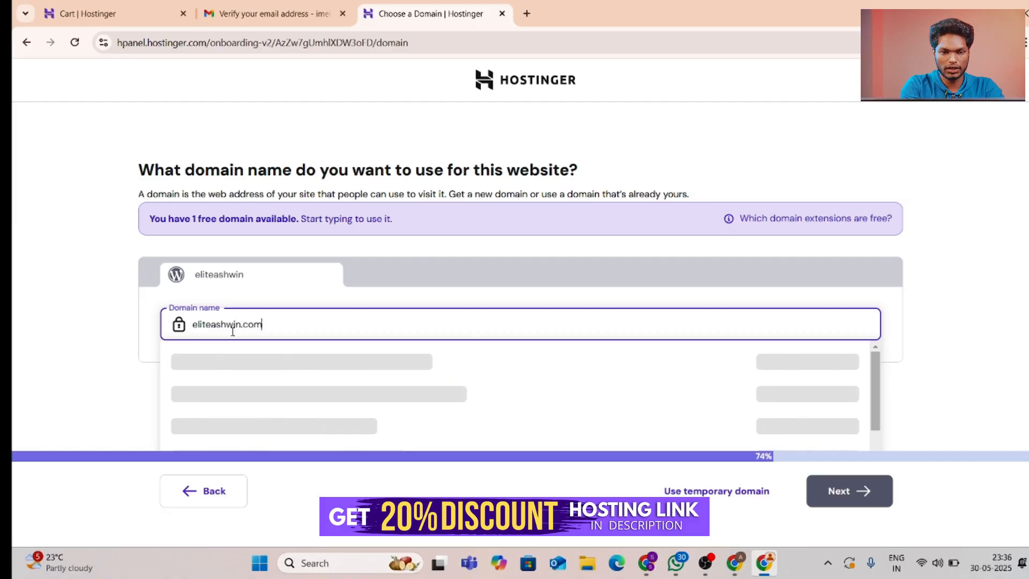
key(BackSpace)
key(BackSpace)
key(BackSpace)
key(BackSpace)
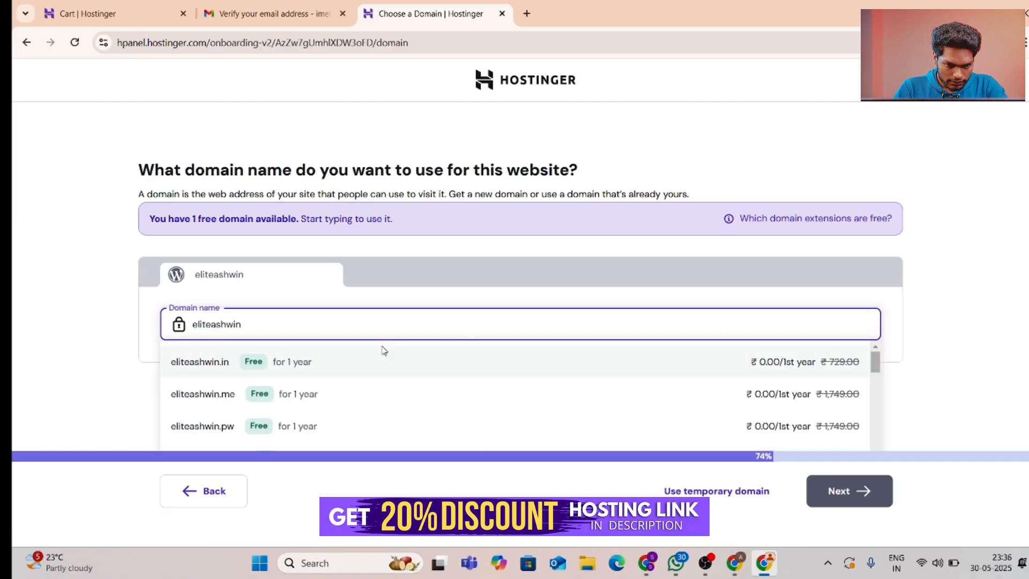
click(378, 399)
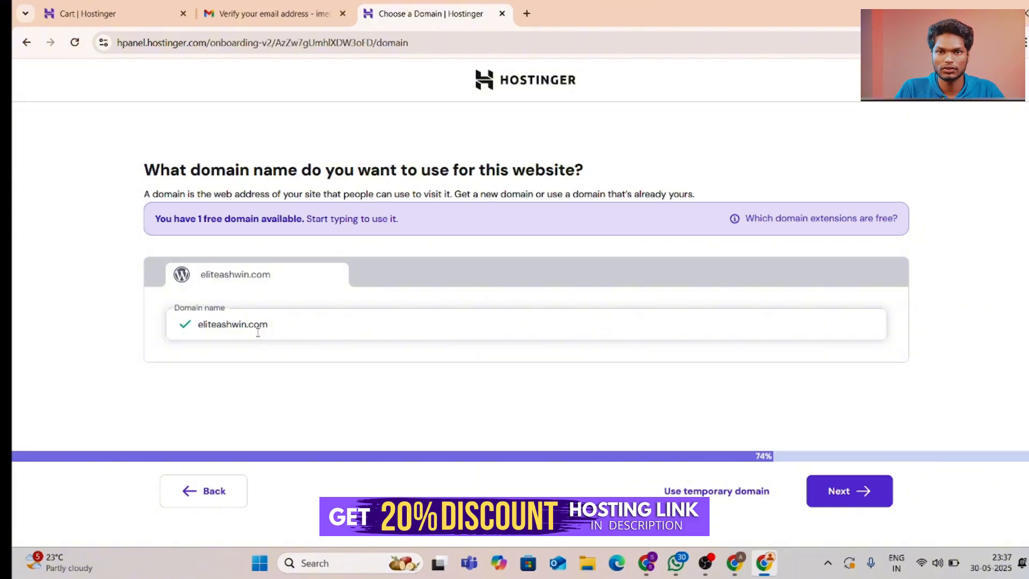
Confirm eliteashwin.com, keep country and personal registration, and submit the contact details form
click(870, 492)
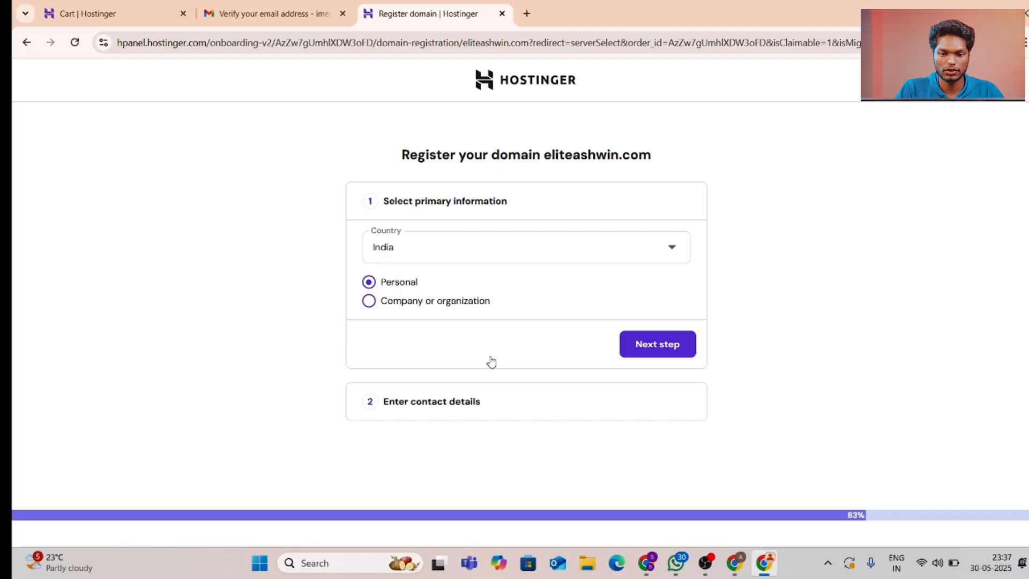
click(657, 354)
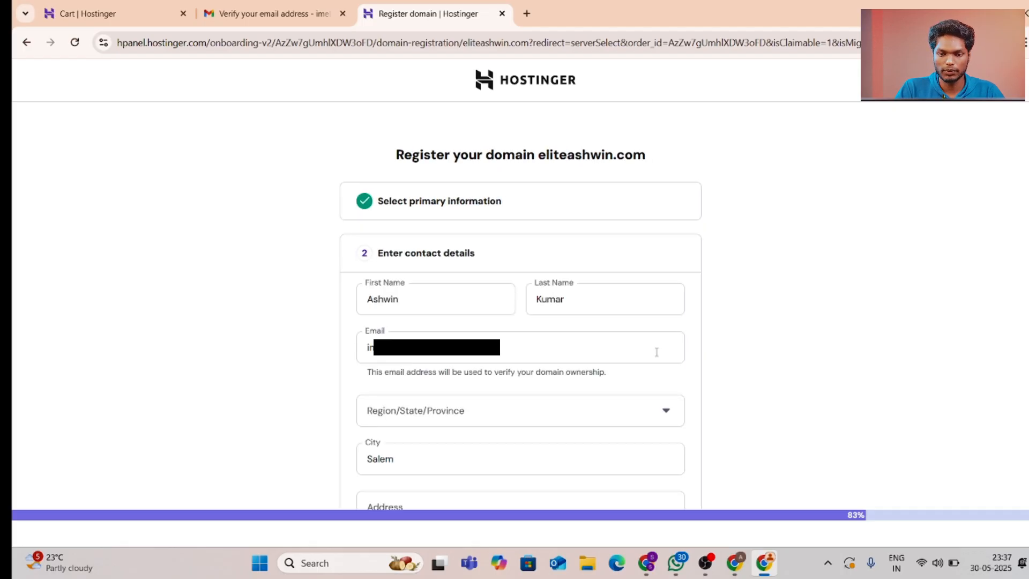
scroll(455, 331, down, 1)
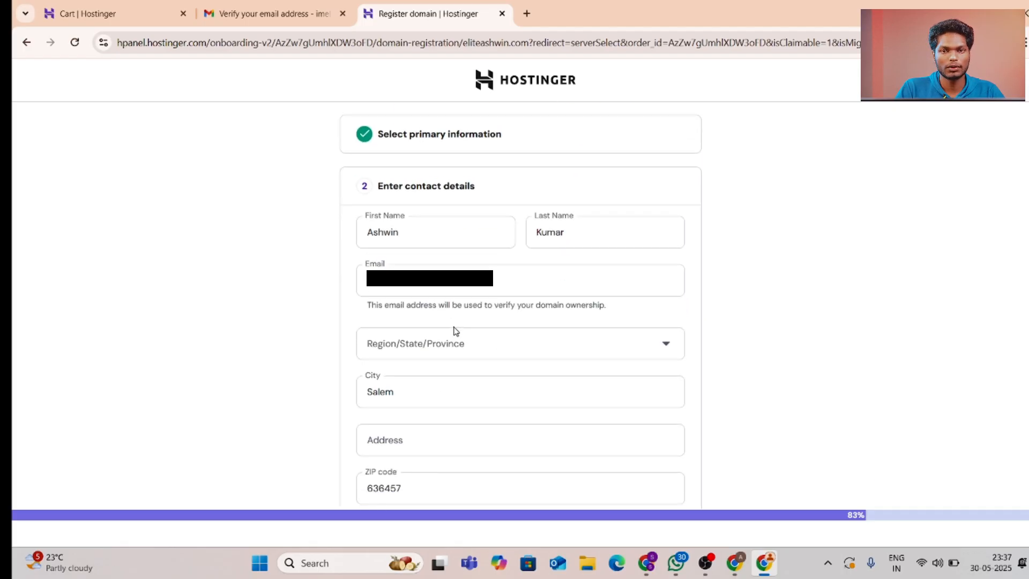
scroll(455, 330, down, 1)
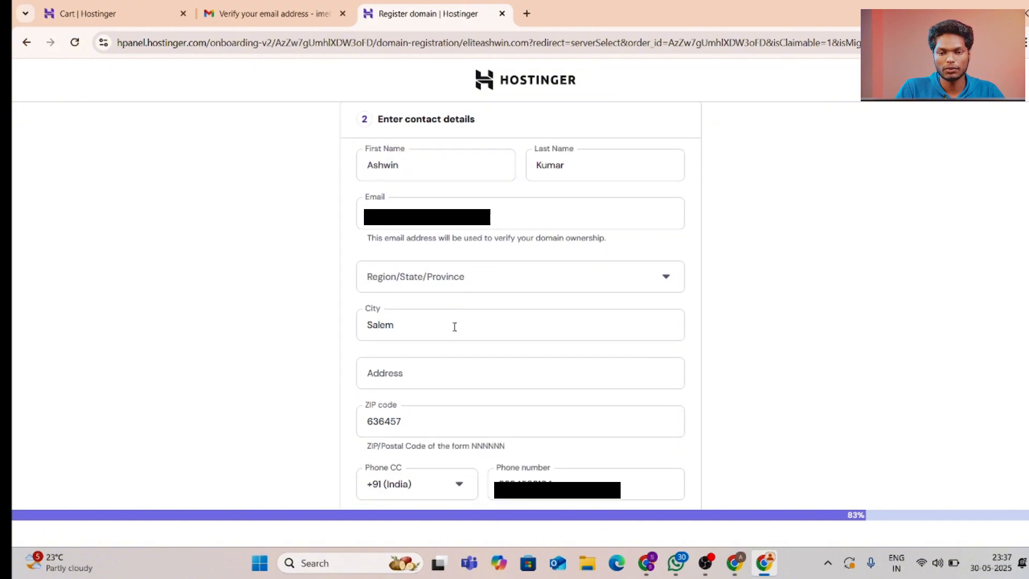
scroll(455, 327, down, 2)
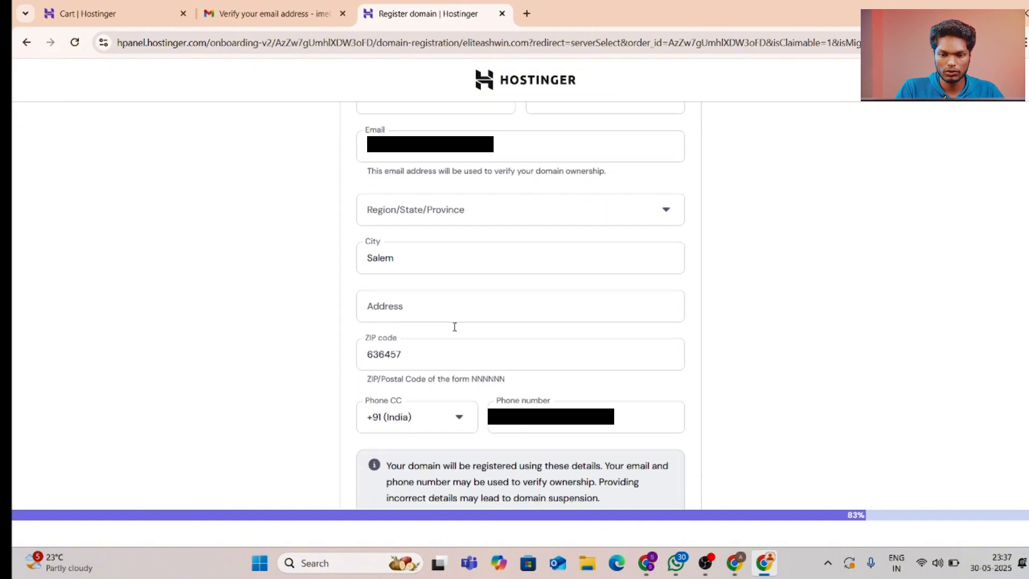
scroll(456, 330, up, 1)
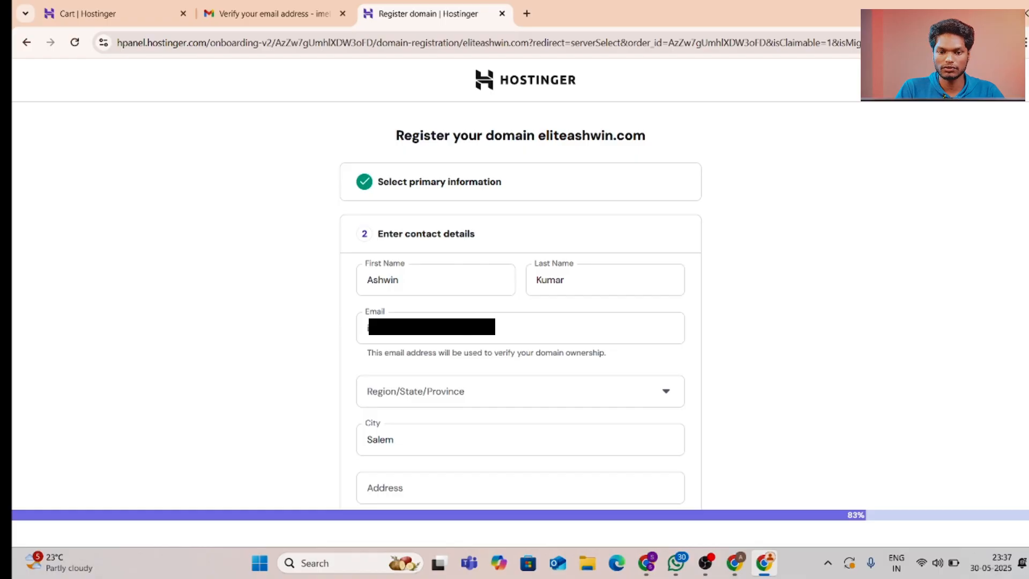
scroll(520, 322, down, 5)
click(621, 465)
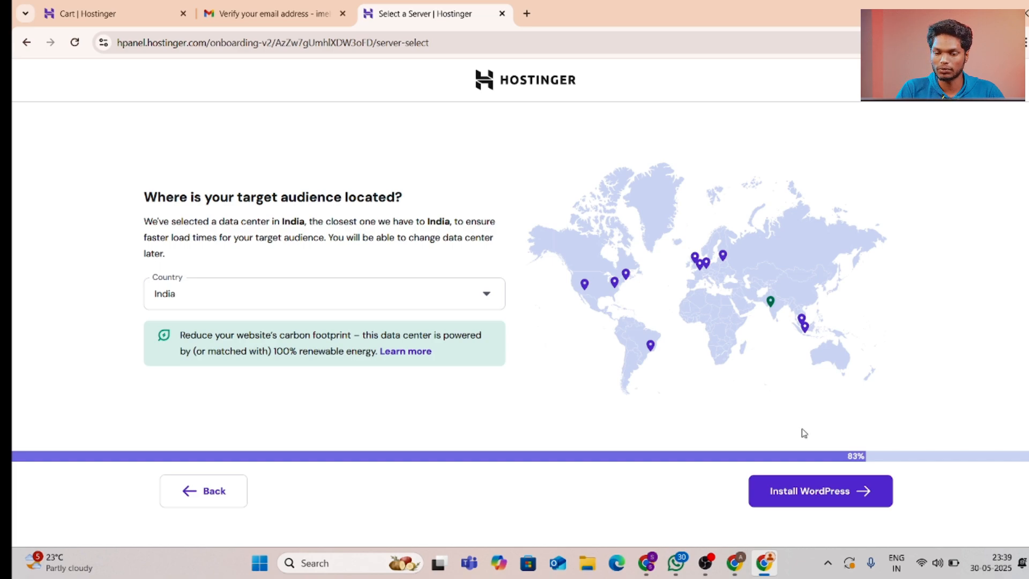
Leave the data centre set to India and install WordPress
click(843, 498)
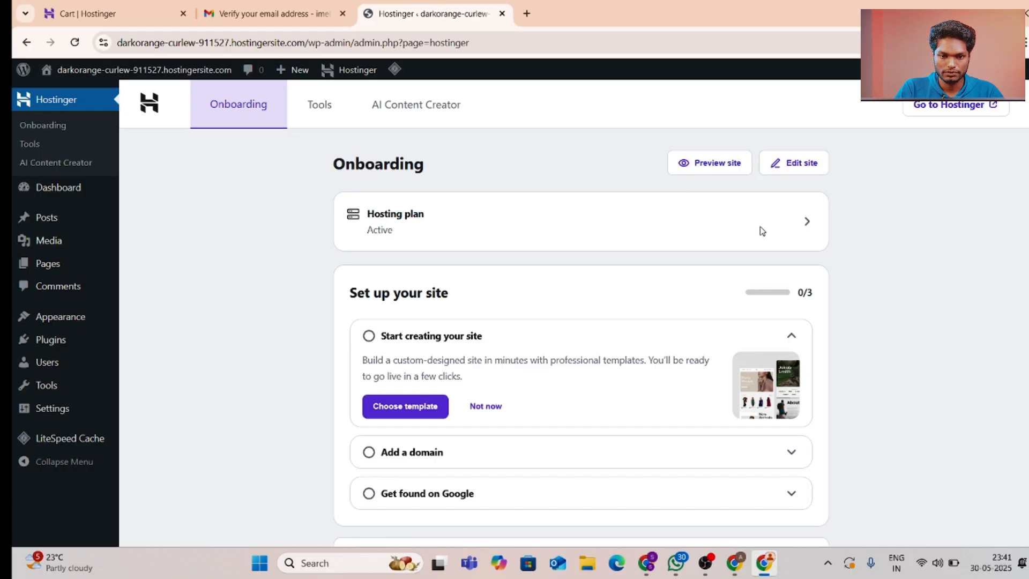
Open the Business Web Hosting plan's Websites list in hPanel from the WordPress admin
click(804, 225)
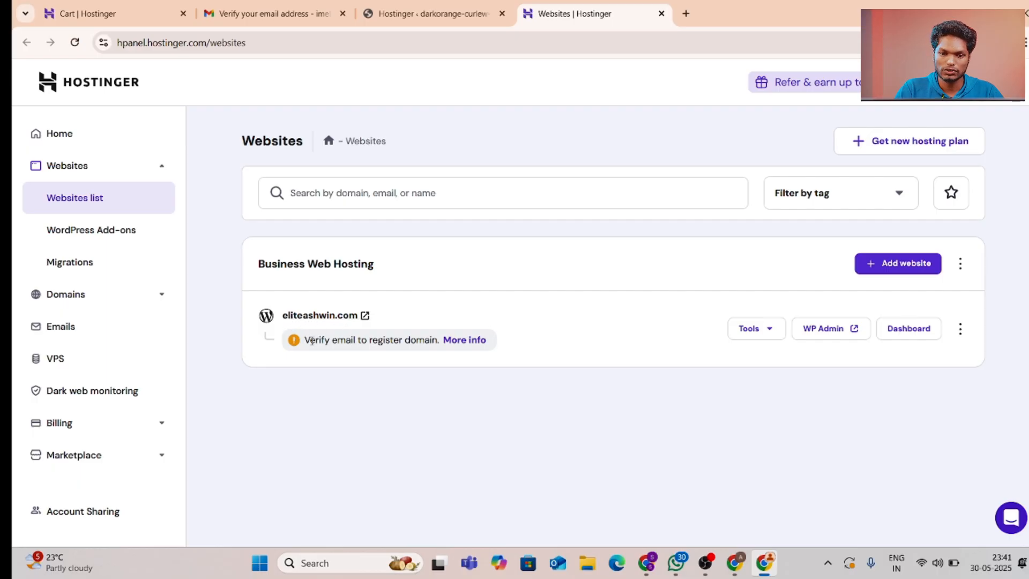
Open More info on eliteashwin.com's verify-email warning to view its Domain Overview
click(463, 347)
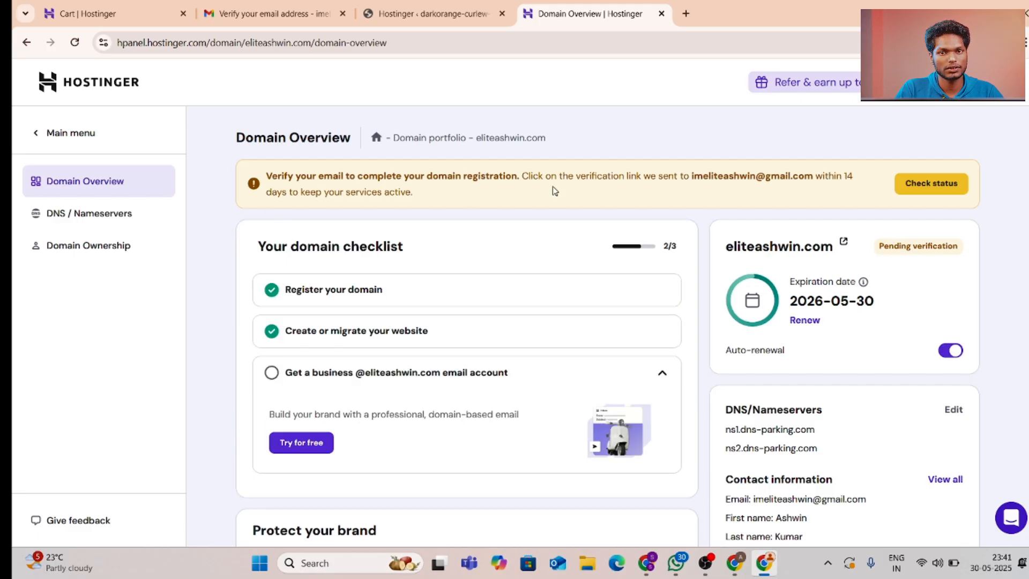
Switch to Gmail and look through the website launch checklist email before returning to the inbox
click(273, 14)
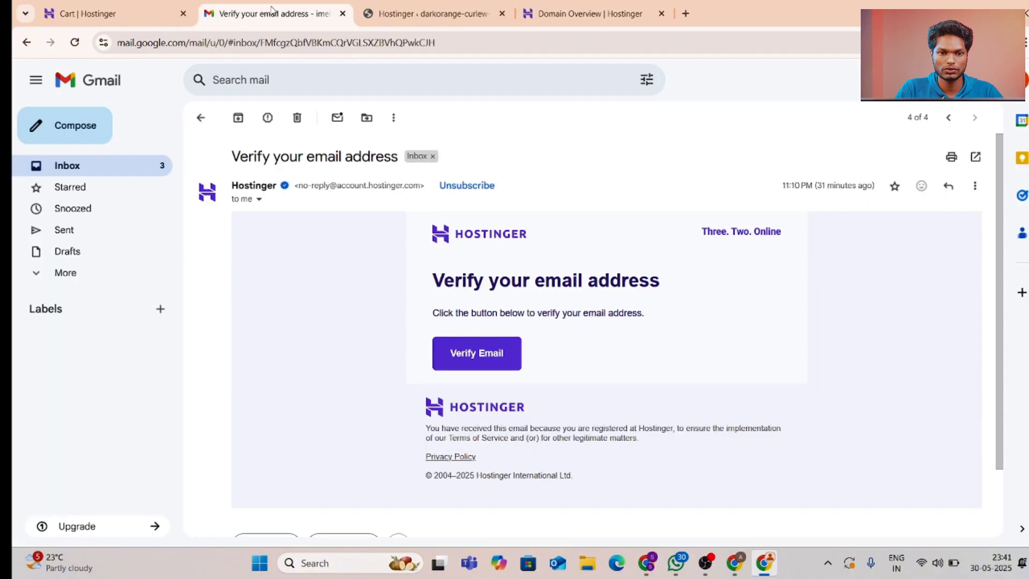
click(201, 118)
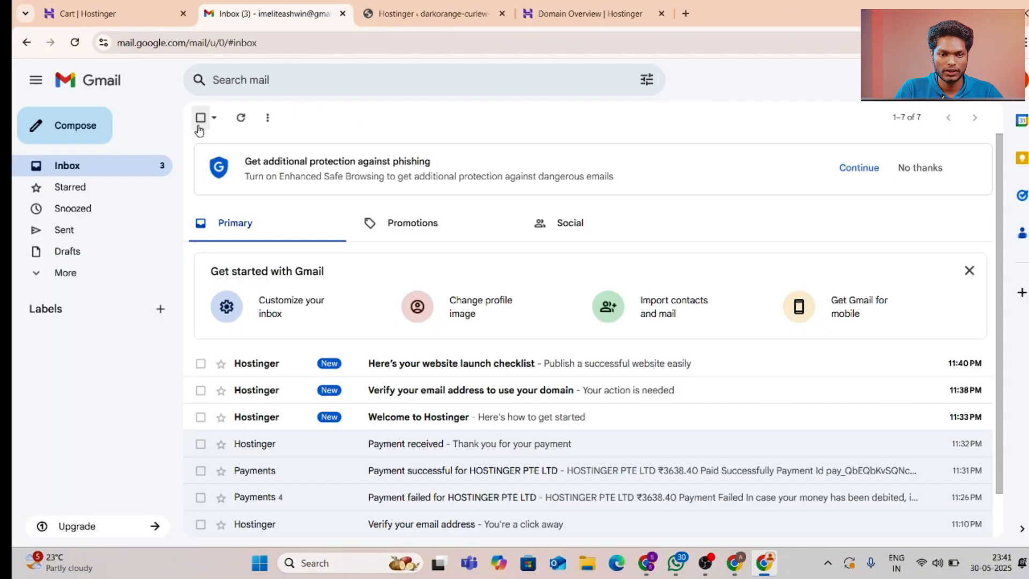
scroll(361, 366, down, 1)
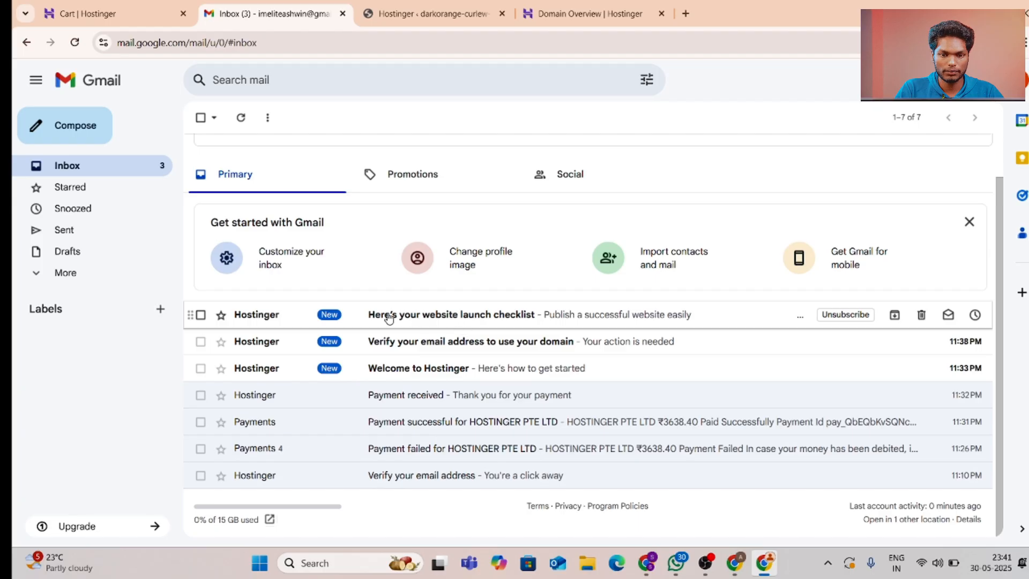
click(474, 321)
scroll(474, 323, down, 4)
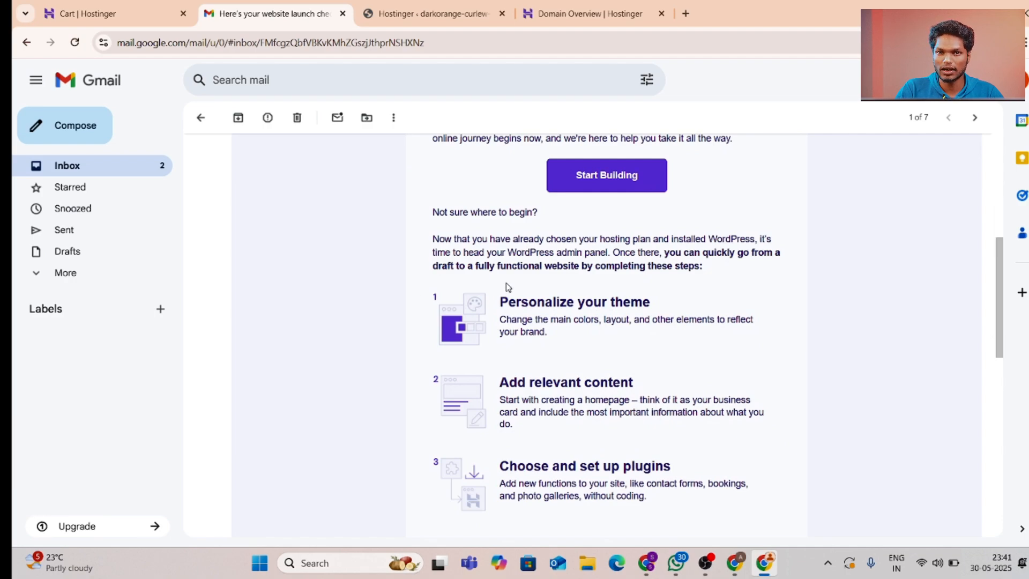
scroll(508, 287, up, 4)
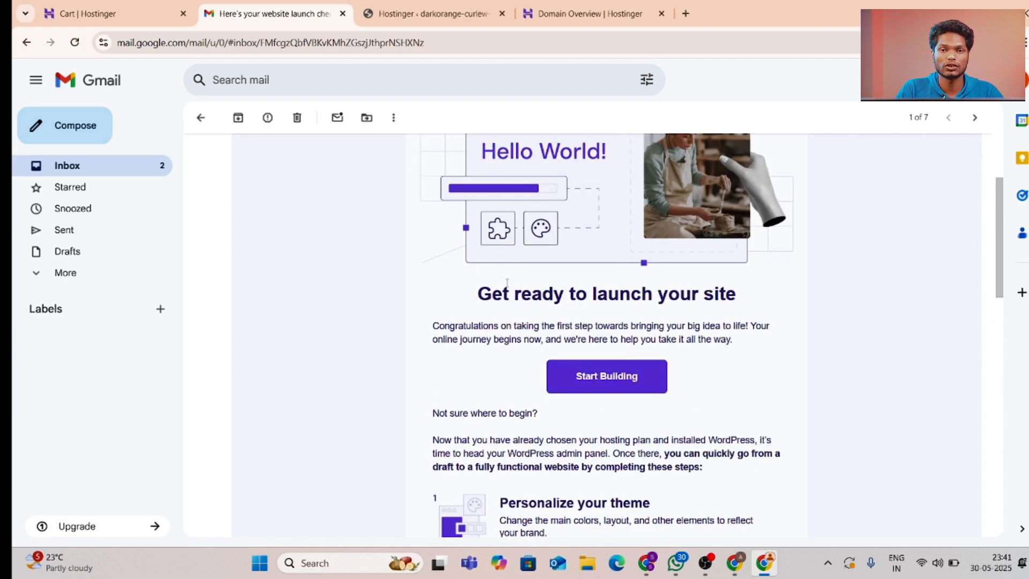
scroll(507, 283, up, 3)
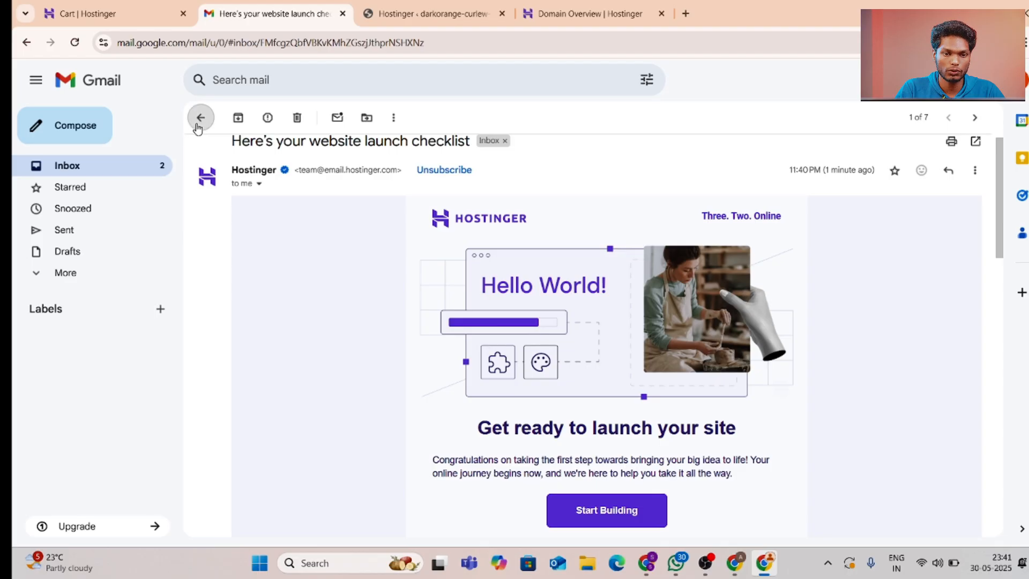
click(197, 126)
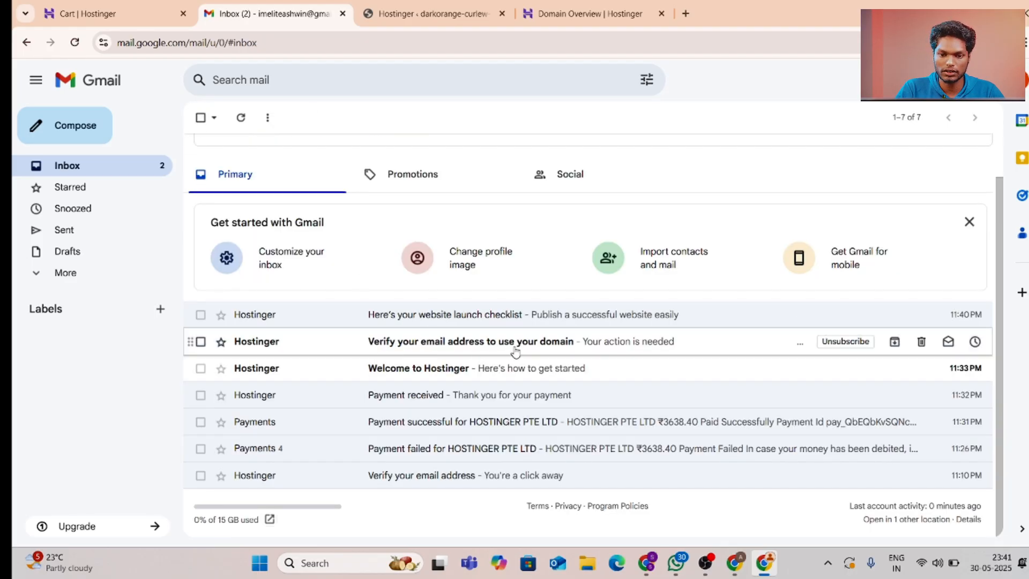
Open 'Verify your email address to use your domain' and confirm it with Verify Email
click(553, 351)
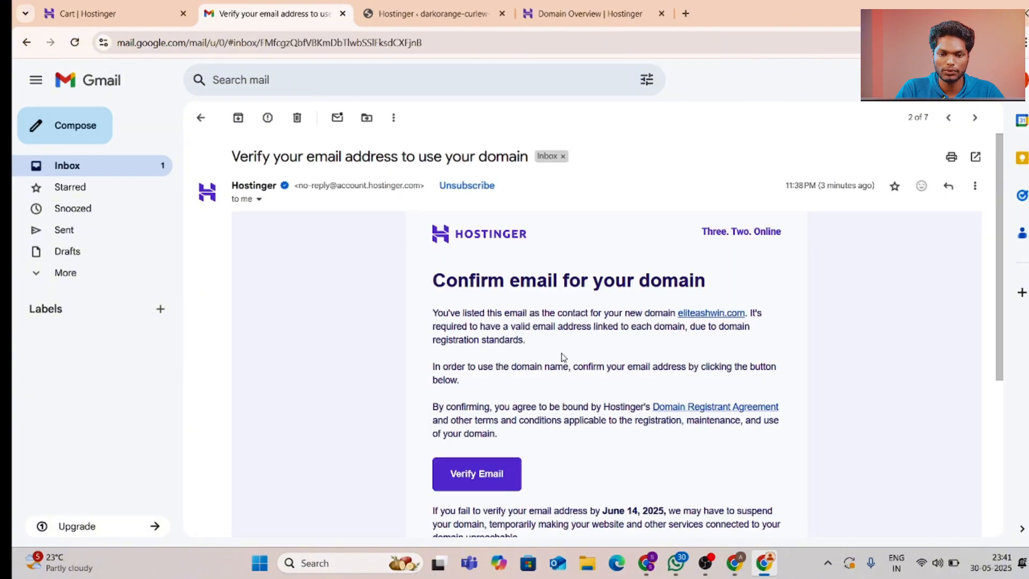
scroll(560, 359, down, 5)
click(482, 349)
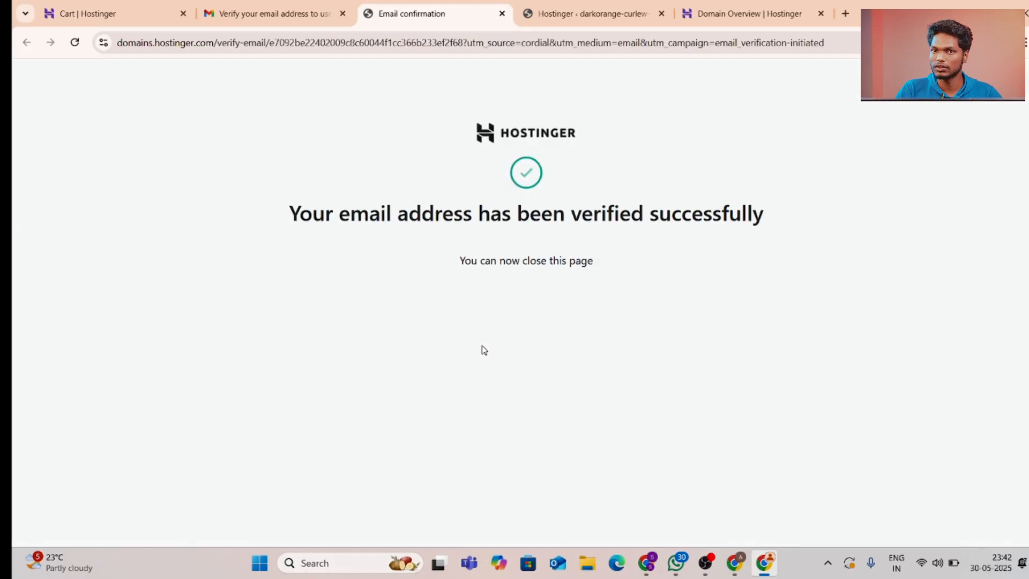
click(331, 16)
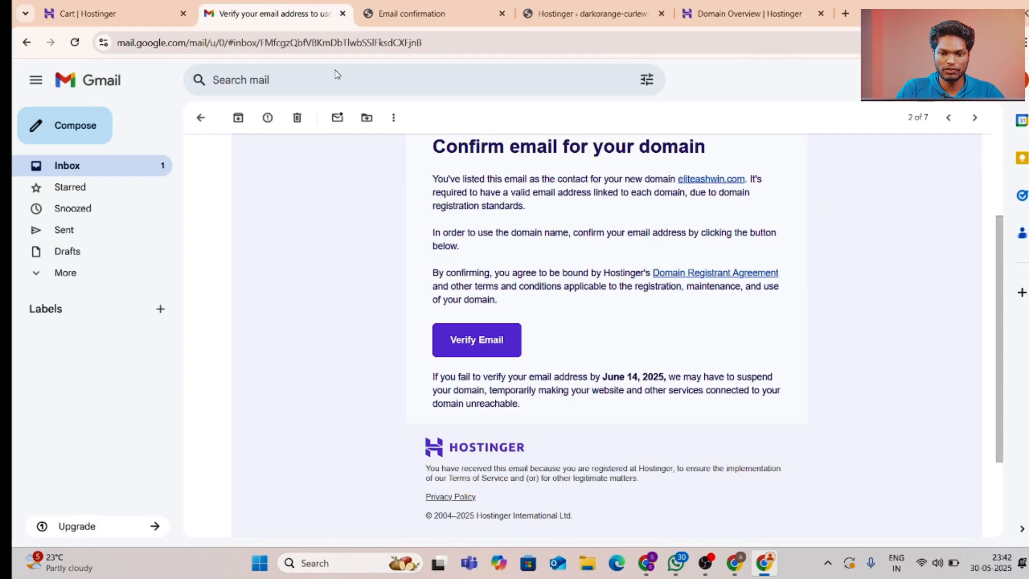
Open and read through the Welcome to Hostinger email in Gmail
click(200, 118)
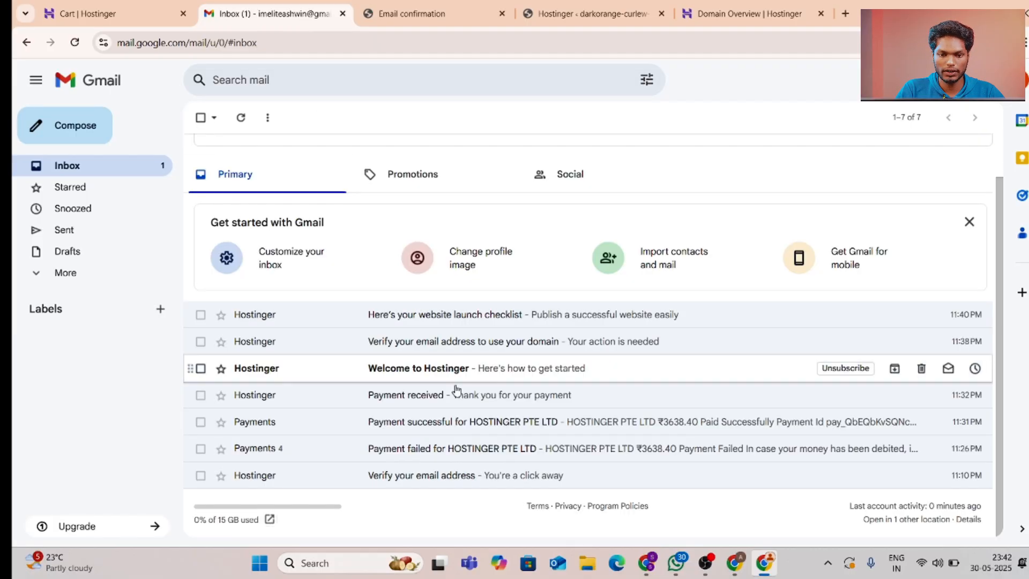
click(404, 374)
scroll(480, 403, down, 2)
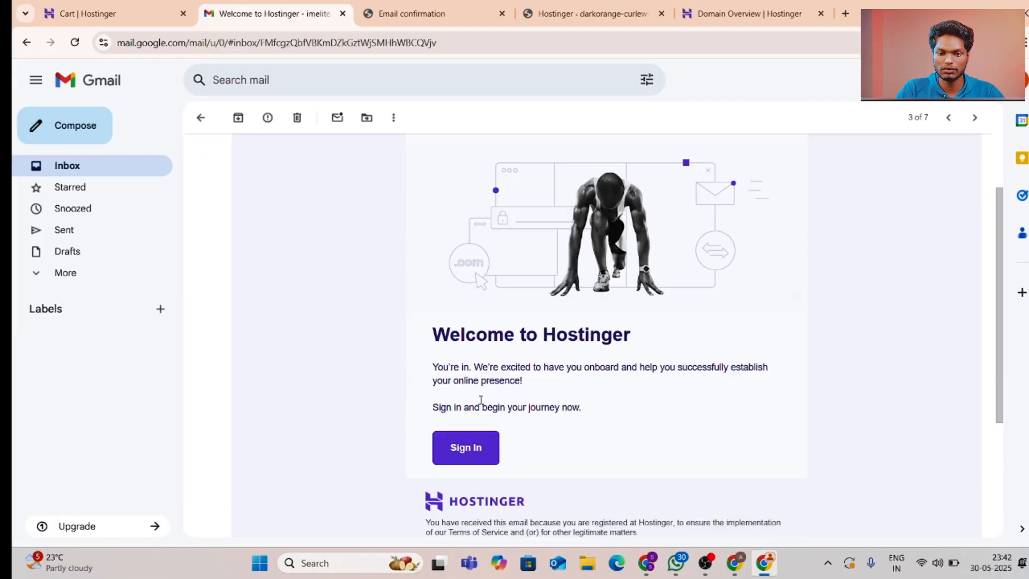
scroll(472, 399, up, 3)
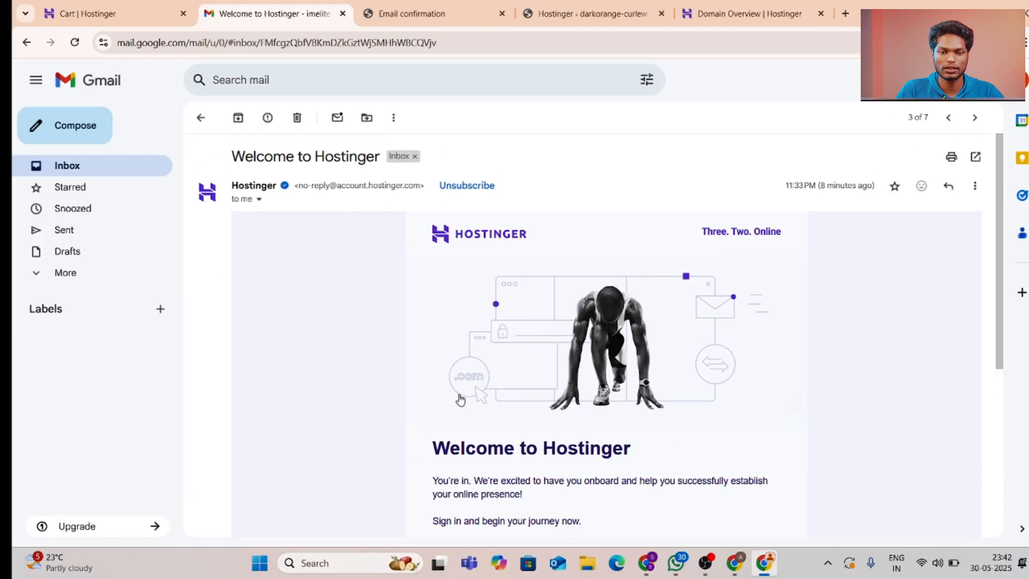
Leave Gmail and switch back to the eliteashwin.com Domain Overview tab
click(202, 116)
click(568, 14)
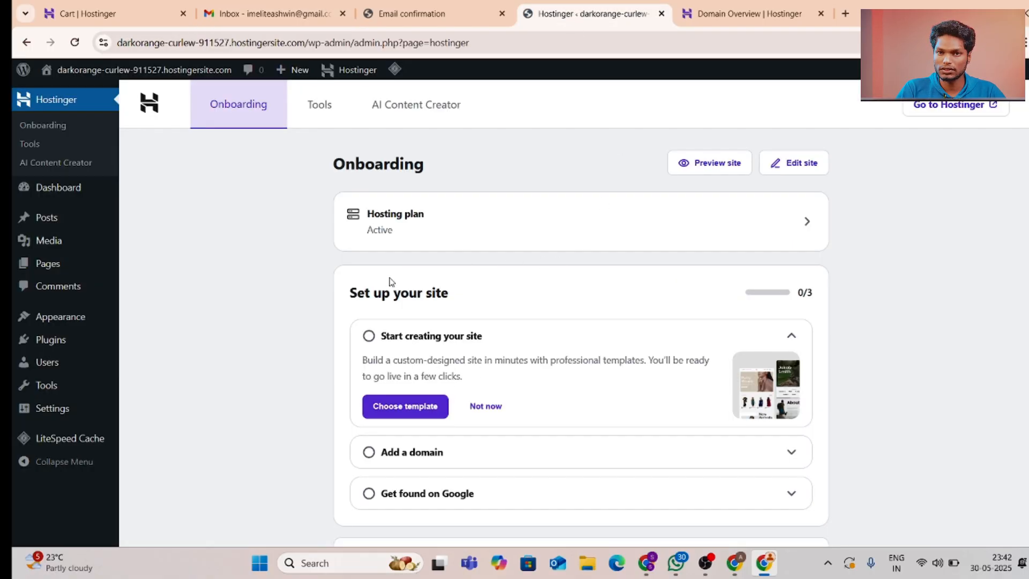
click(743, 14)
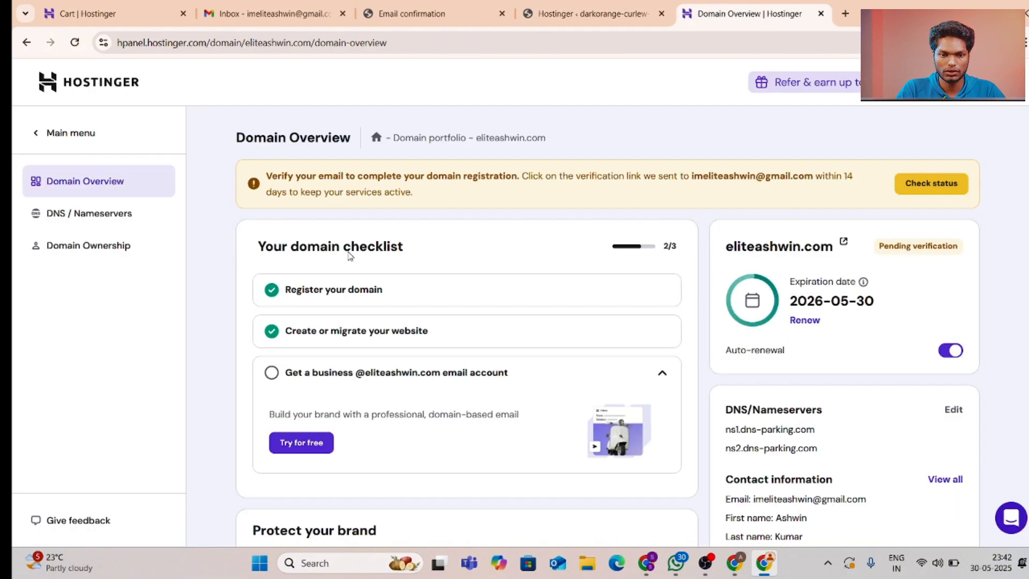
Run Check status so eliteashwin.com turns Active, then look over its expiration date
click(930, 183)
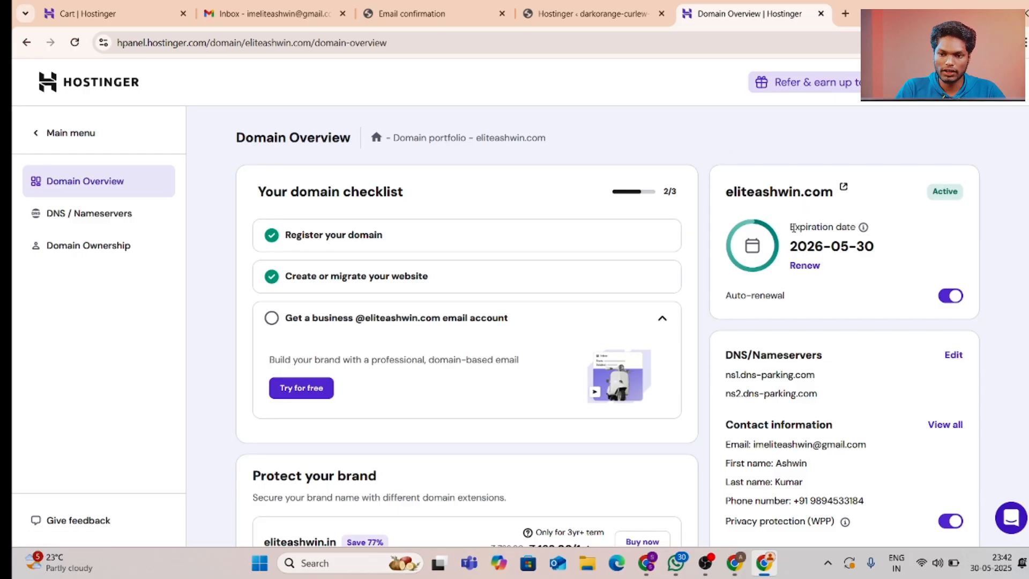
drag(791, 227, 807, 250)
click(916, 236)
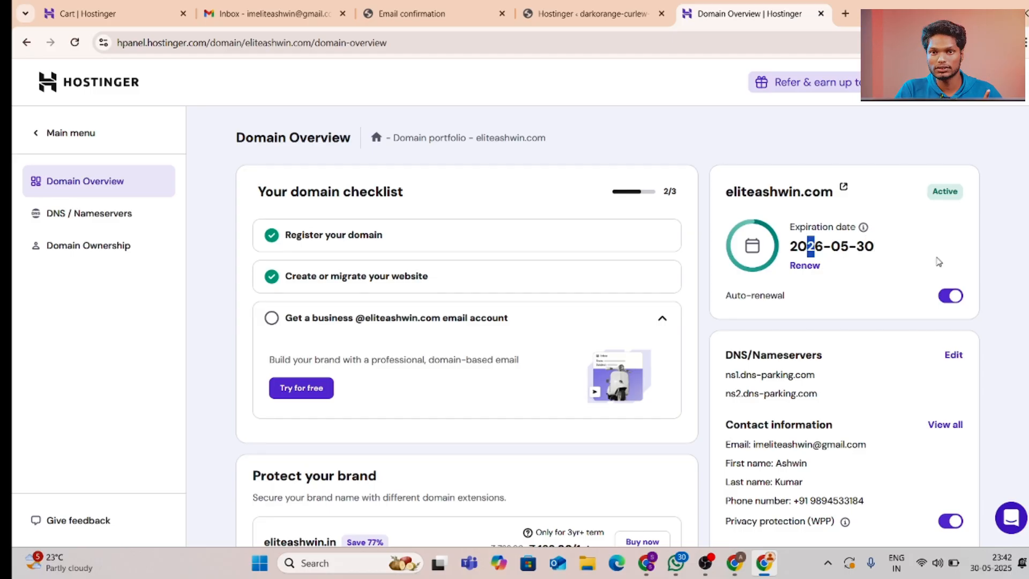